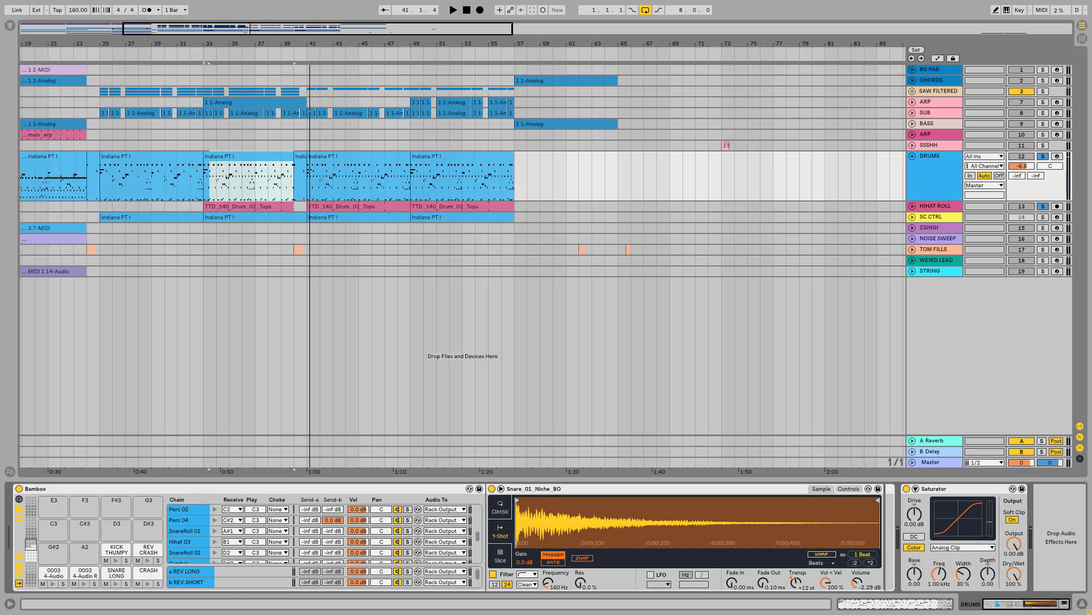
- Clear the solos on the DRUMS and HIHAT ROLL tracks and play the full arrangement from bar 33, then stop playback
{"action": "left_click", "coordinate": [1043, 206]}
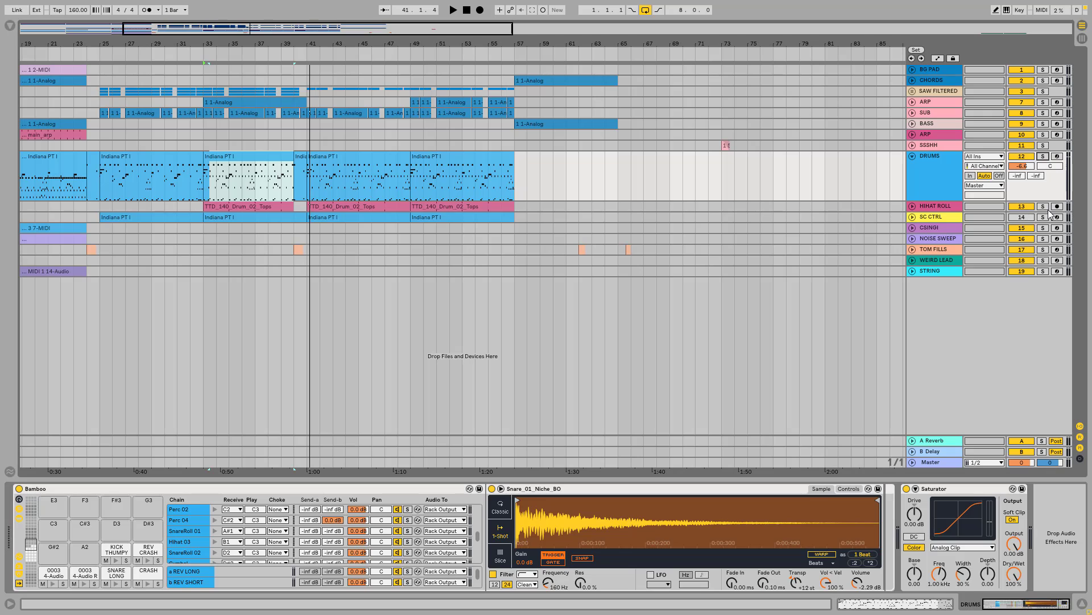
{"action": "key", "text": "space"}
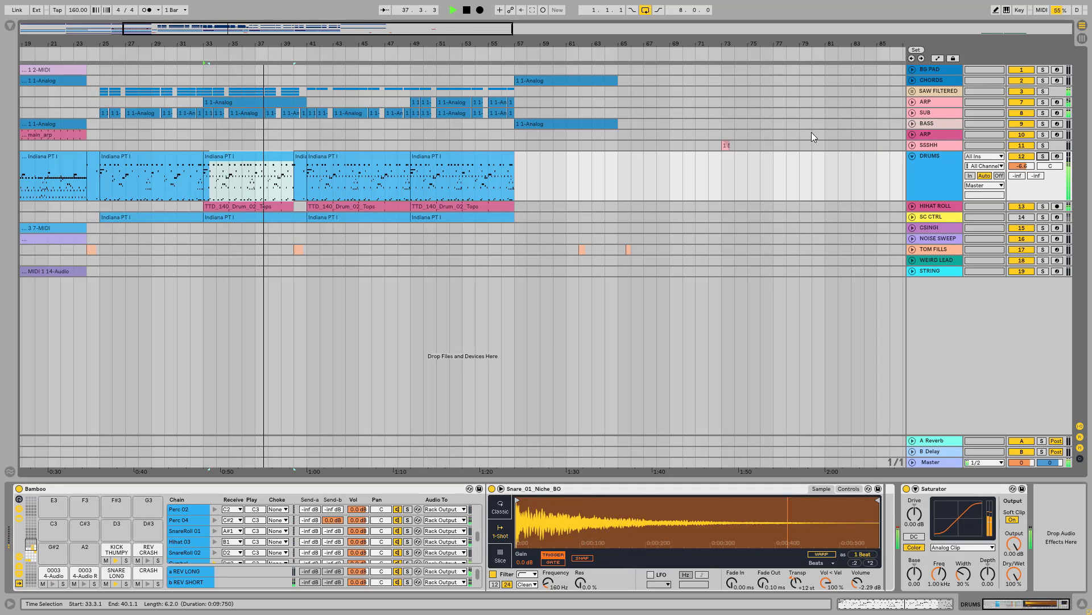
{"action": "left_click", "coordinate": [466, 13]}
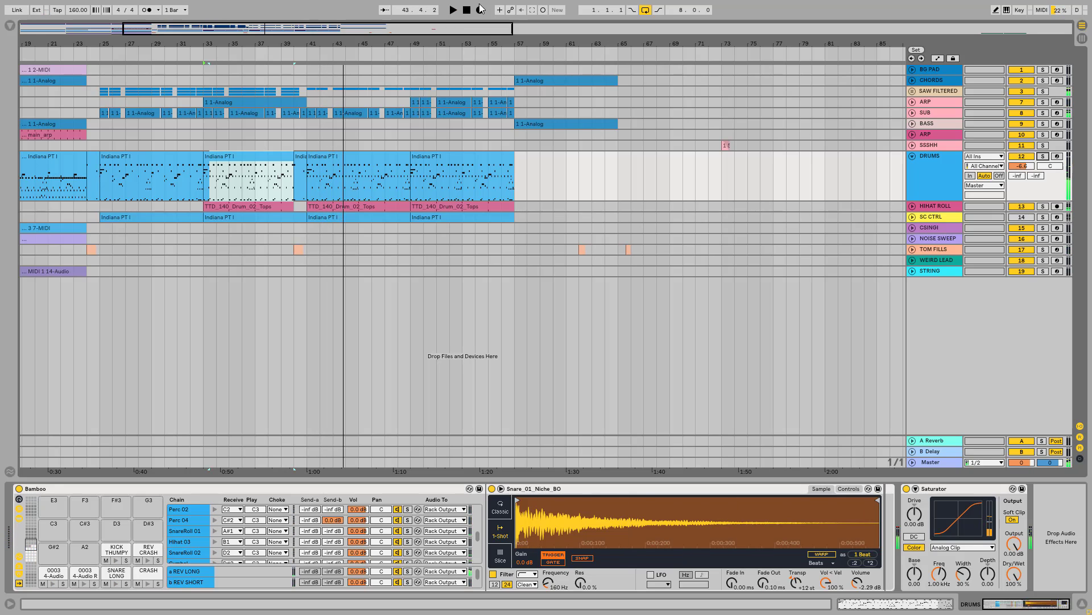
- Solo the DRUMS track and play its clip starting at bar 33, add HIHAT ROLL to the solo, and stop playback
{"action": "left_click", "coordinate": [1043, 156]}
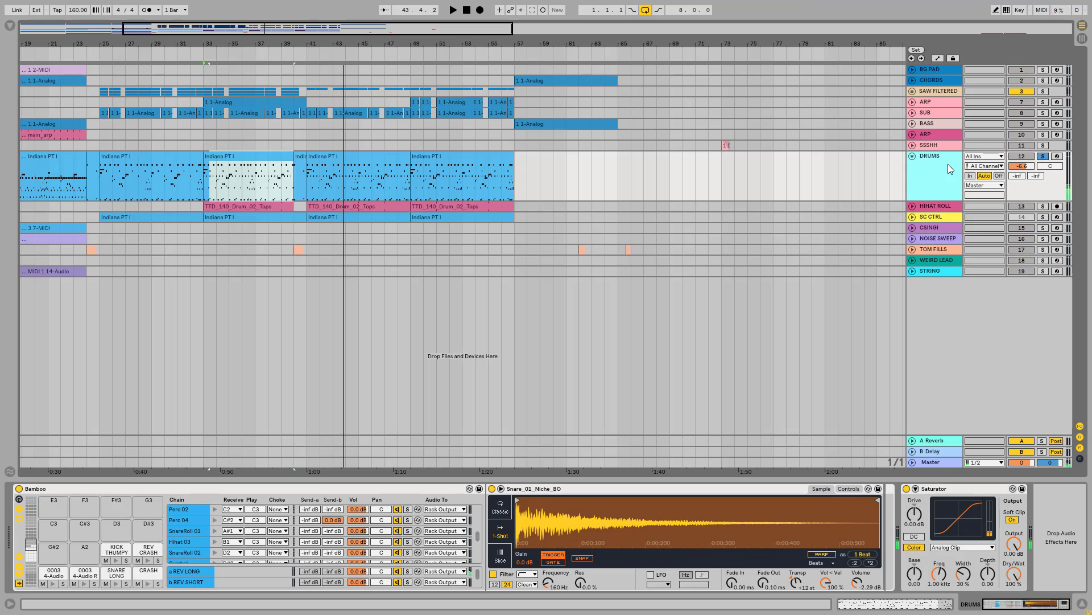
{"action": "left_click", "coordinate": [268, 157]}
{"action": "key", "text": "space"}
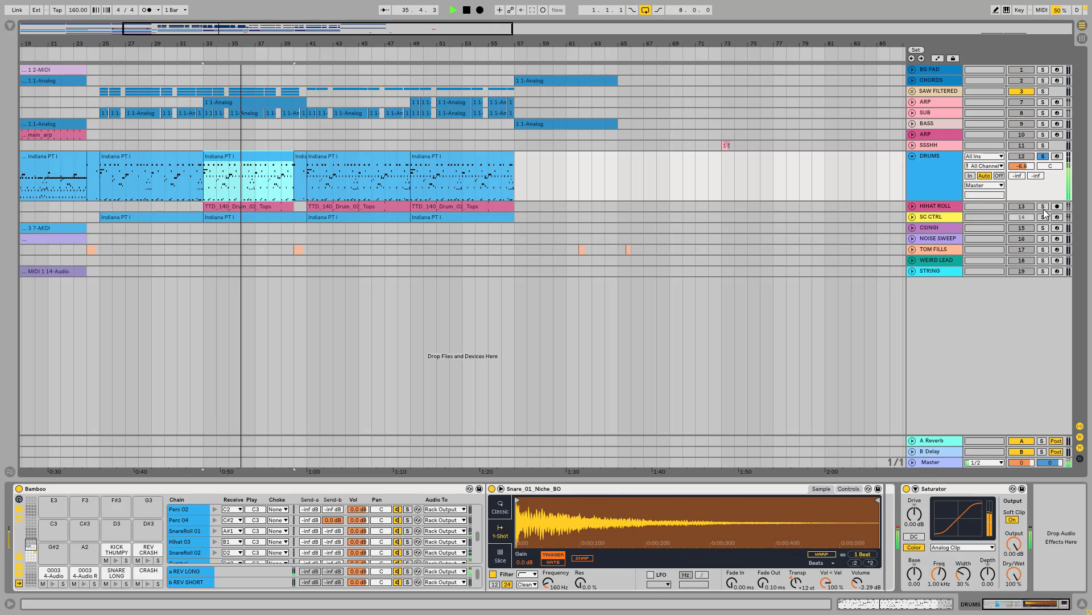
{"action": "left_click", "coordinate": [933, 206]}
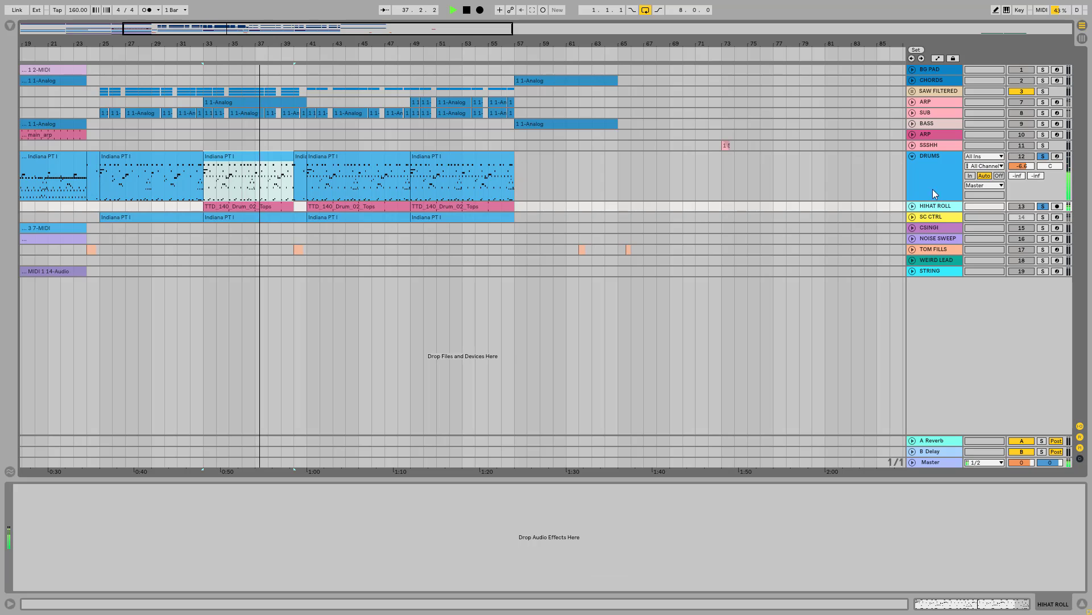
{"action": "key", "text": "space"}
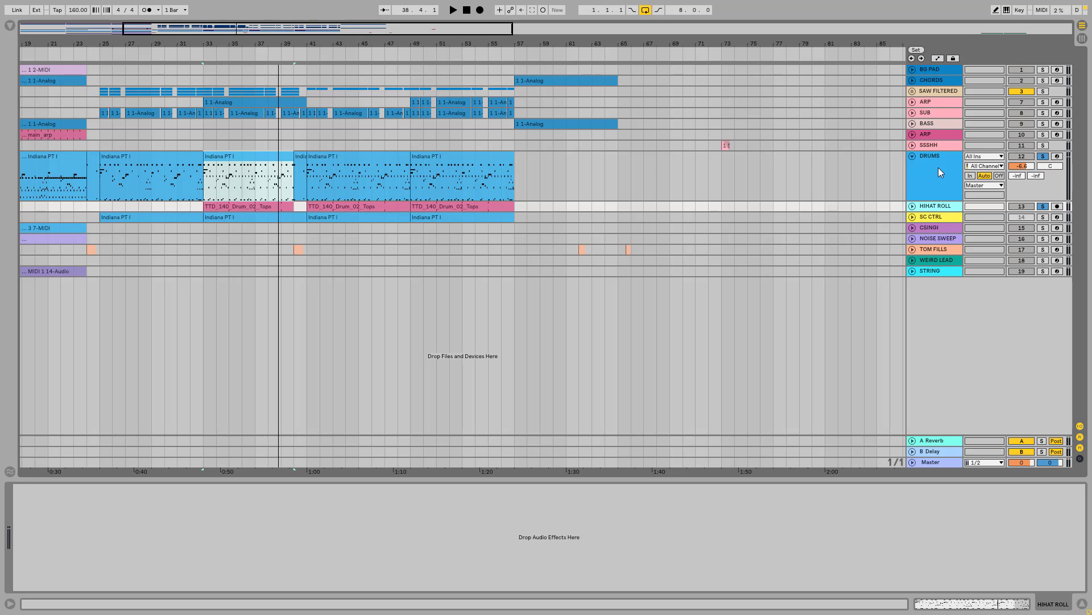
- Try Drum Buss after the Saturator on the DRUMS track with Damp at 20.0 kHz, and delete it again
{"action": "left_click", "coordinate": [10, 25]}
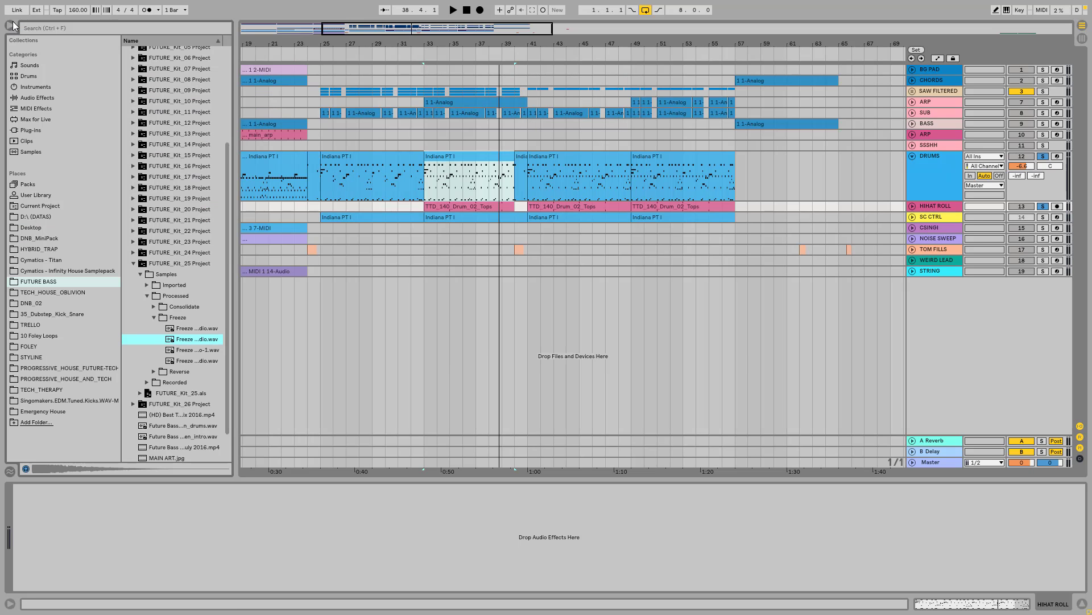
{"action": "left_click", "coordinate": [35, 98]}
{"action": "left_click_drag", "start_coordinate": [158, 100], "coordinate": [367, 463]}
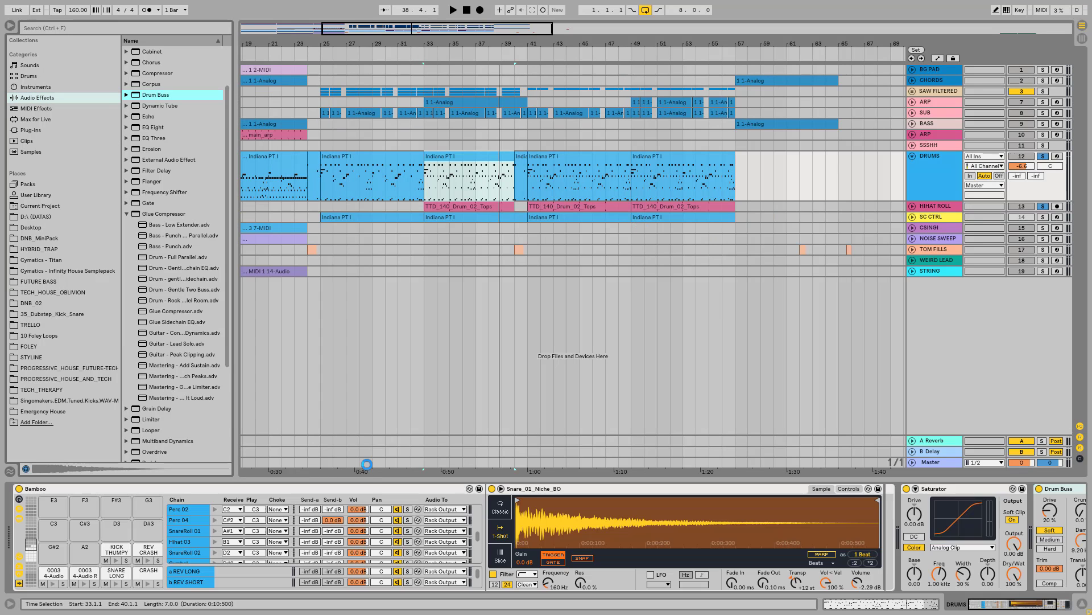
{"action": "left_click", "coordinate": [1032, 605]}
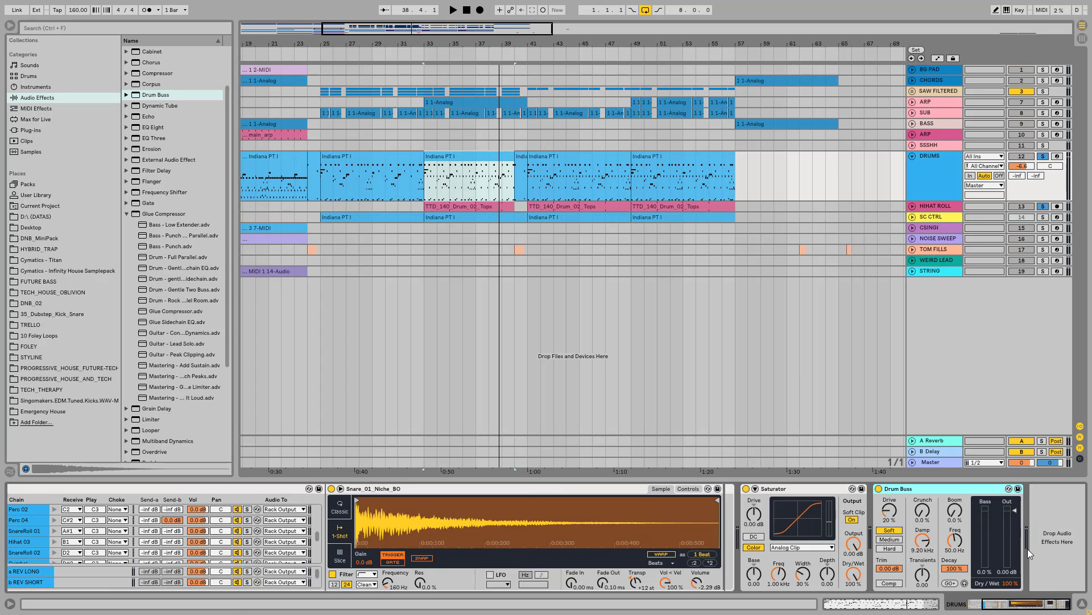
{"action": "left_click_drag", "start_coordinate": [923, 542], "coordinate": [923, 507]}
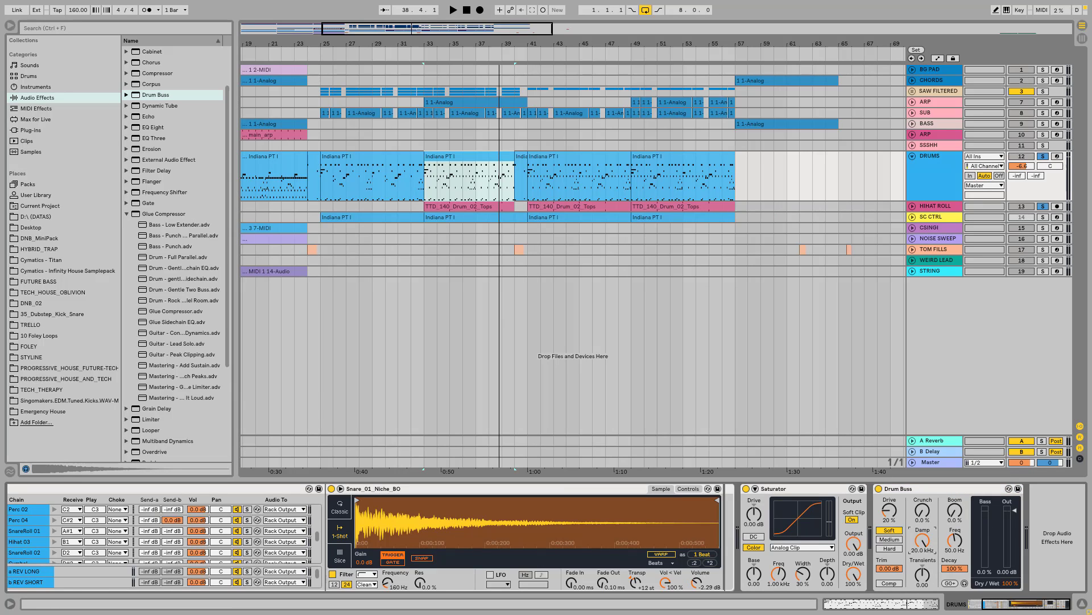
{"action": "left_click_drag", "start_coordinate": [933, 575], "coordinate": [932, 562]}
{"action": "key", "text": "Delete"}
- Examine the Master track's effect chain and return to the drum rack on the DRUMS track
{"action": "left_click", "coordinate": [932, 463]}
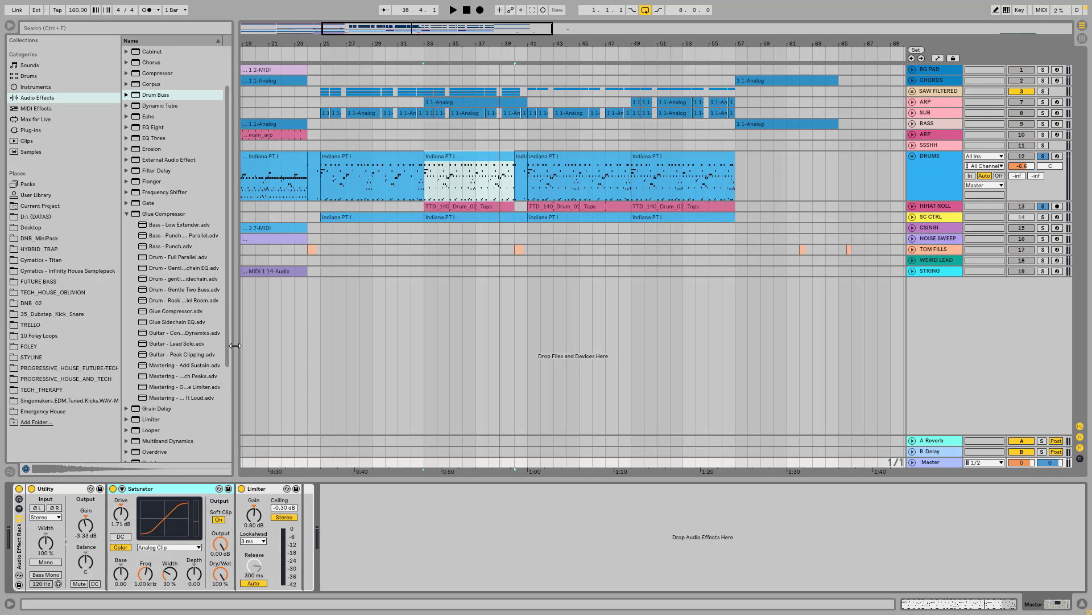
{"action": "left_click", "coordinate": [947, 166]}
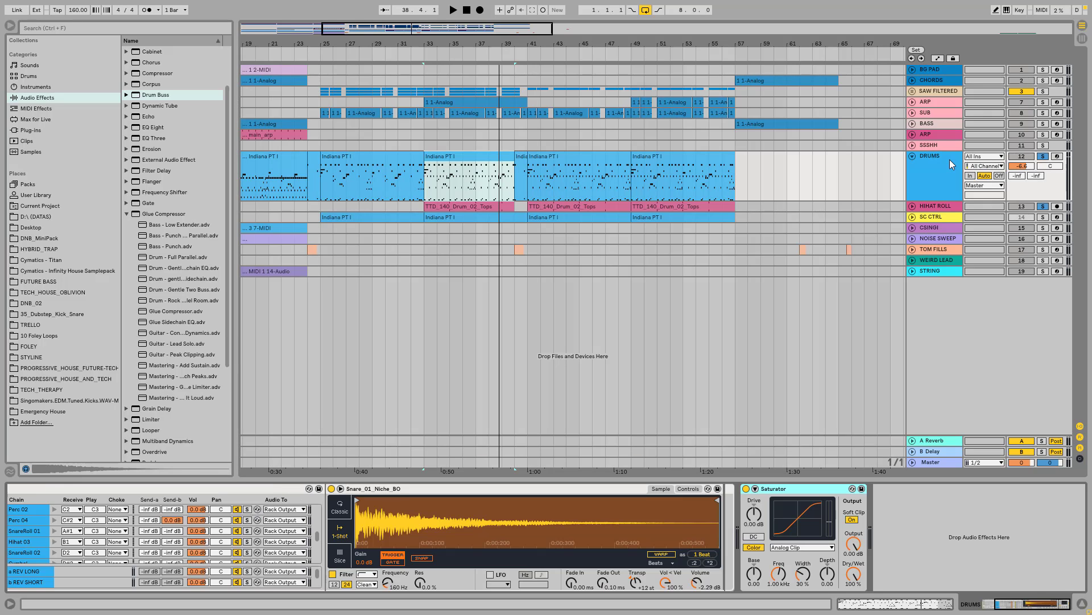
{"action": "left_click", "coordinate": [1023, 605]}
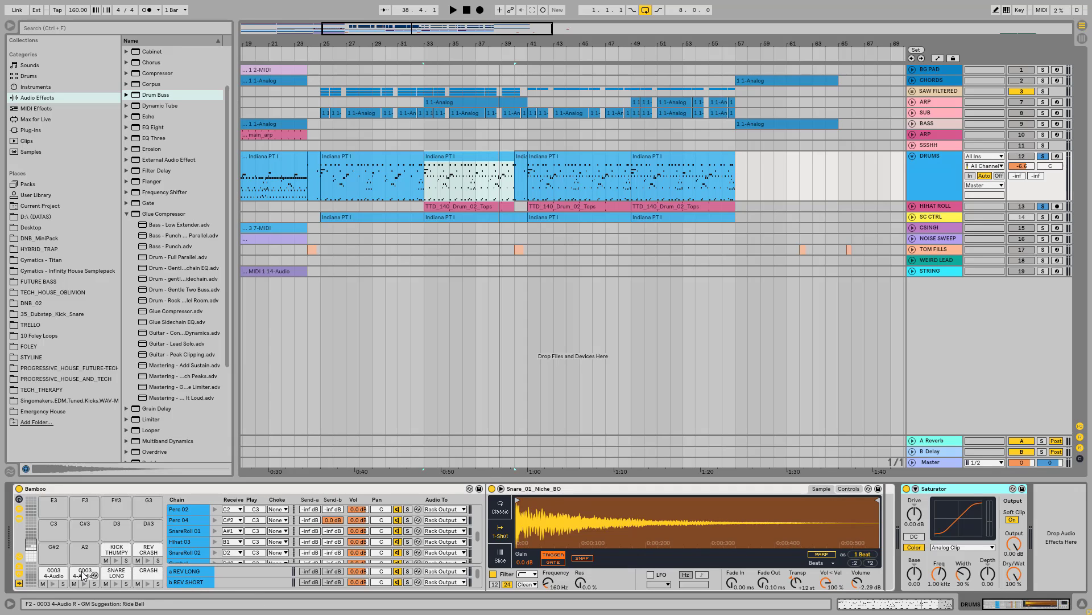
- Audition the Snare 01 and SNARE LONG pads of the Bamboo drum rack
{"action": "left_click", "coordinate": [32, 557]}
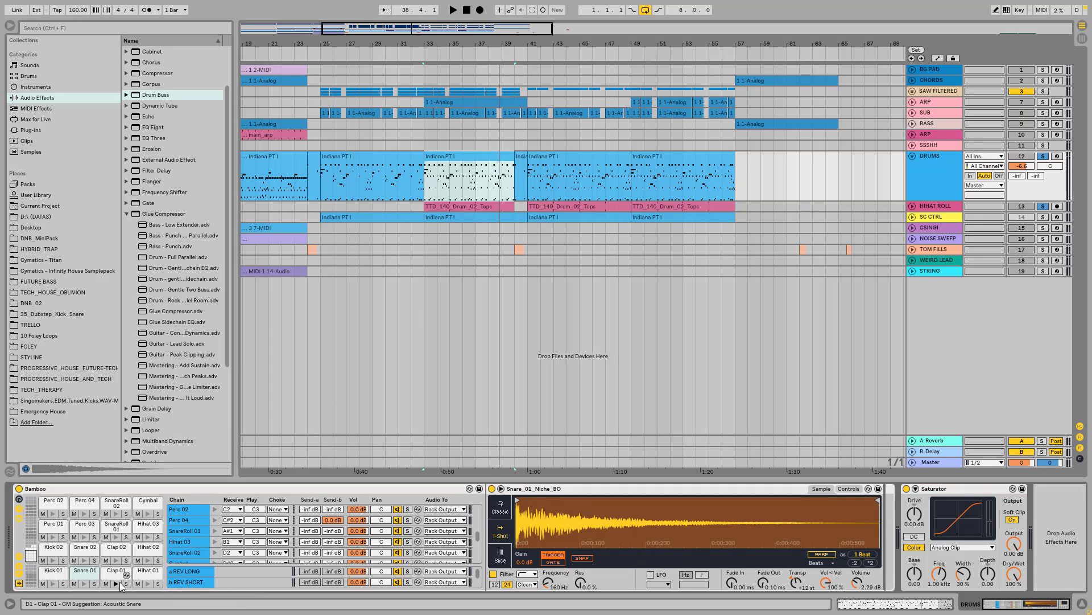
{"action": "left_click", "coordinate": [84, 584]}
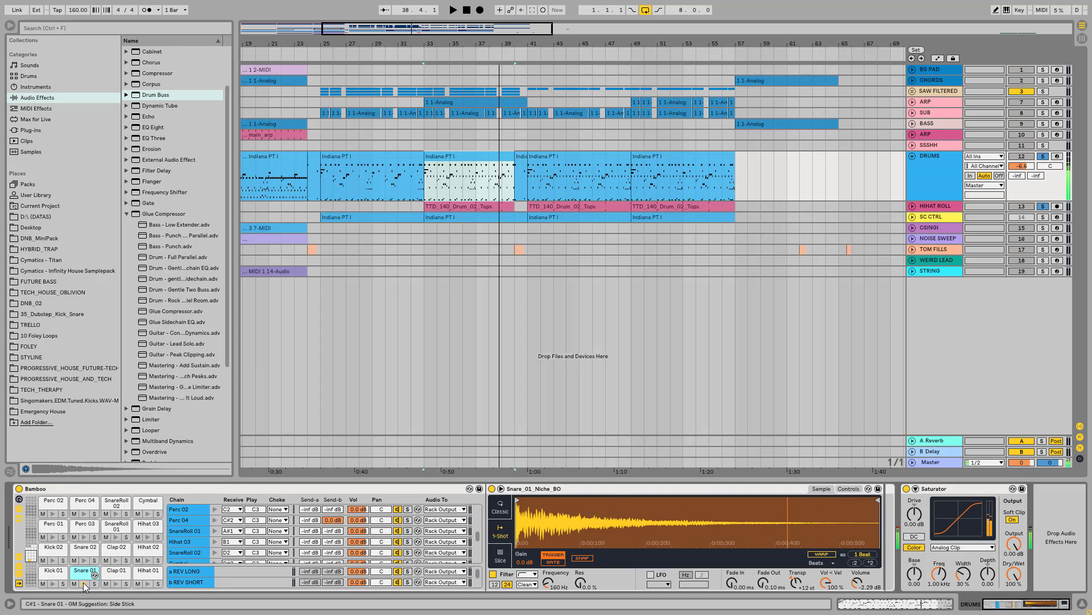
{"action": "left_click", "coordinate": [31, 544]}
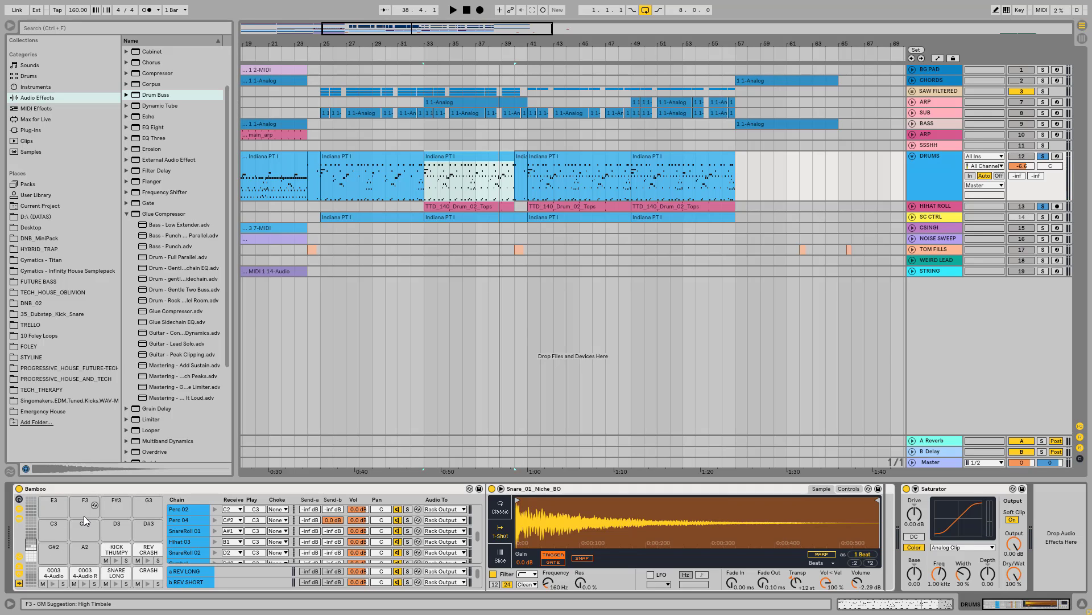
{"action": "left_click", "coordinate": [115, 581]}
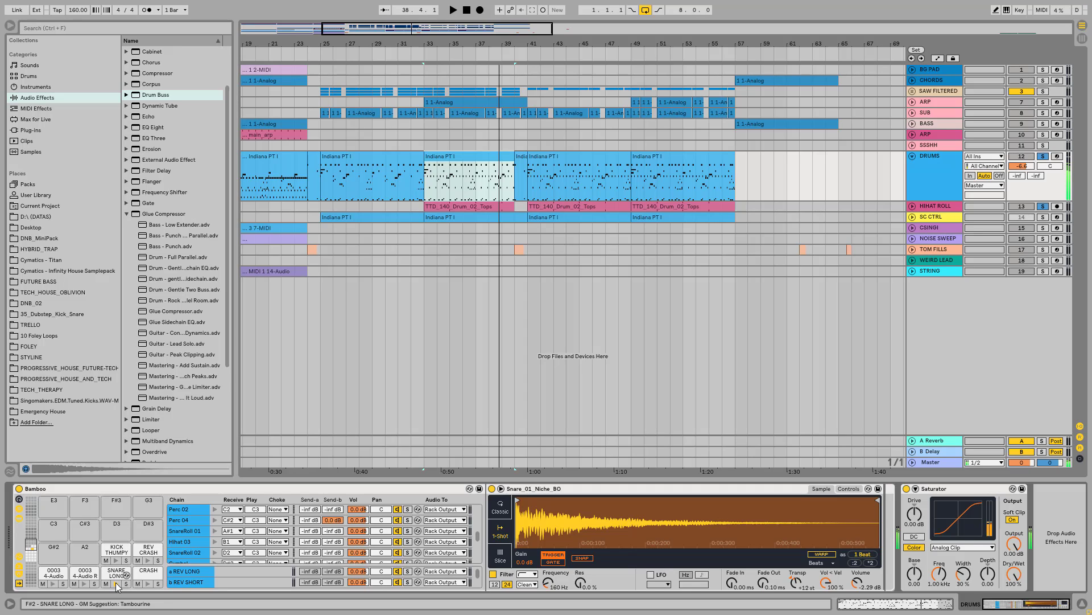
- Solo the Snare 01 pad in the drum rack, clear the HIHAT ROLL track's solo, and listen to the drum clip from bar 33
{"action": "left_click", "coordinate": [126, 583]}
{"action": "scroll", "coordinate": [61, 571], "scroll_direction": "down", "scroll_amount": 4}
{"action": "left_click", "coordinate": [94, 584]}
{"action": "key", "text": "space"}
{"action": "left_click", "coordinate": [1034, 196]}
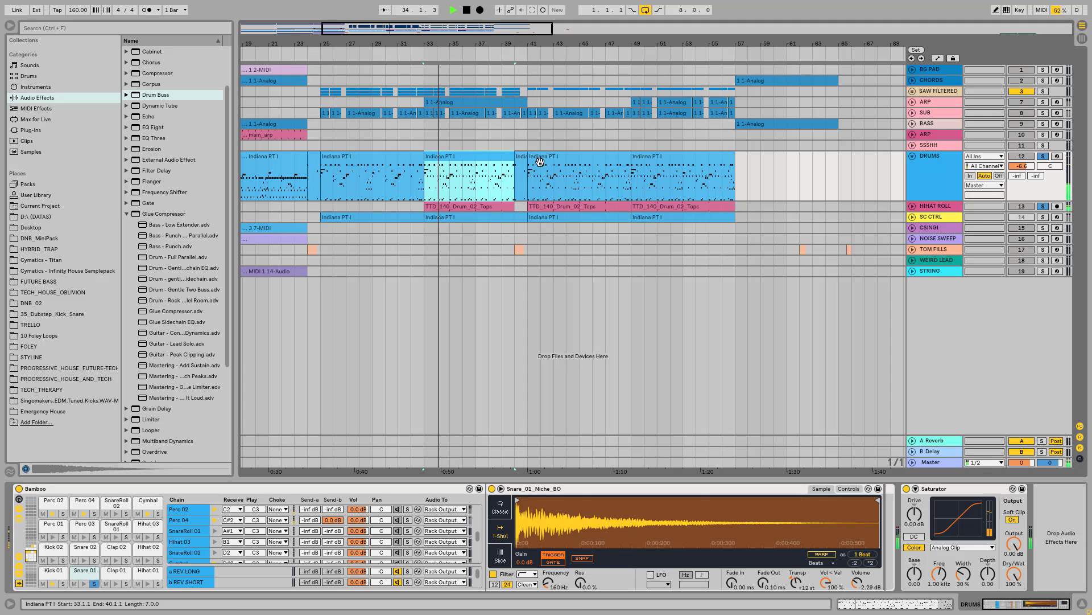
{"action": "left_click", "coordinate": [1043, 206]}
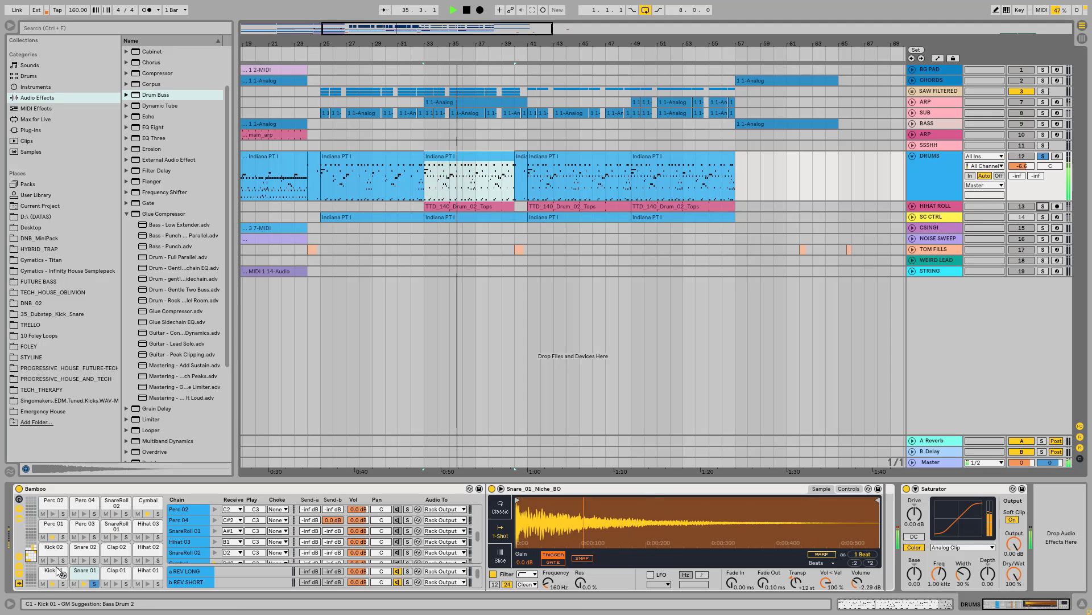
{"action": "left_click", "coordinate": [32, 546]}
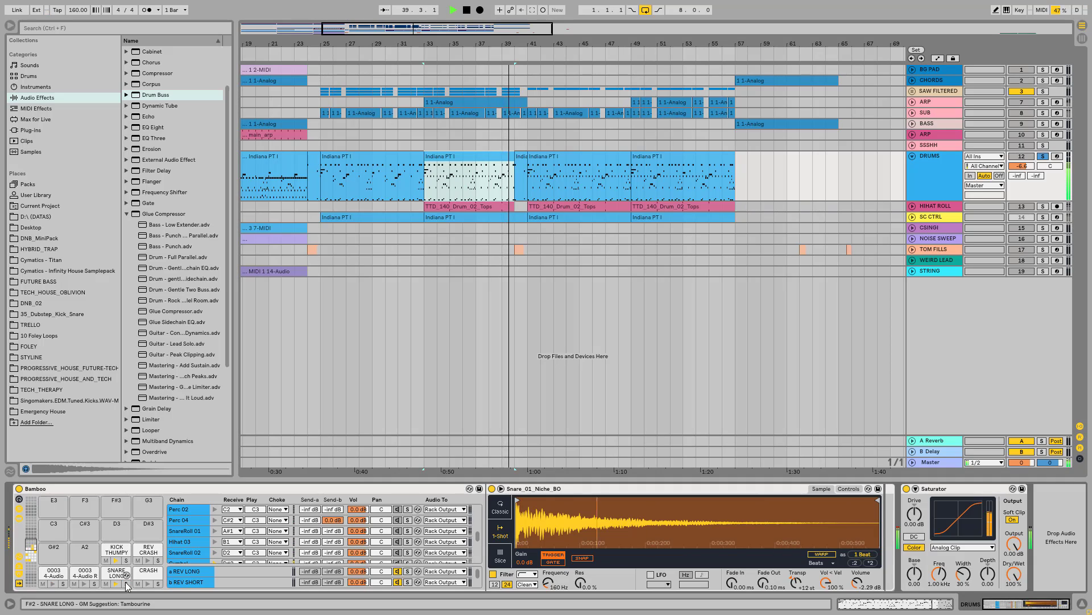
{"action": "key", "text": "space"}
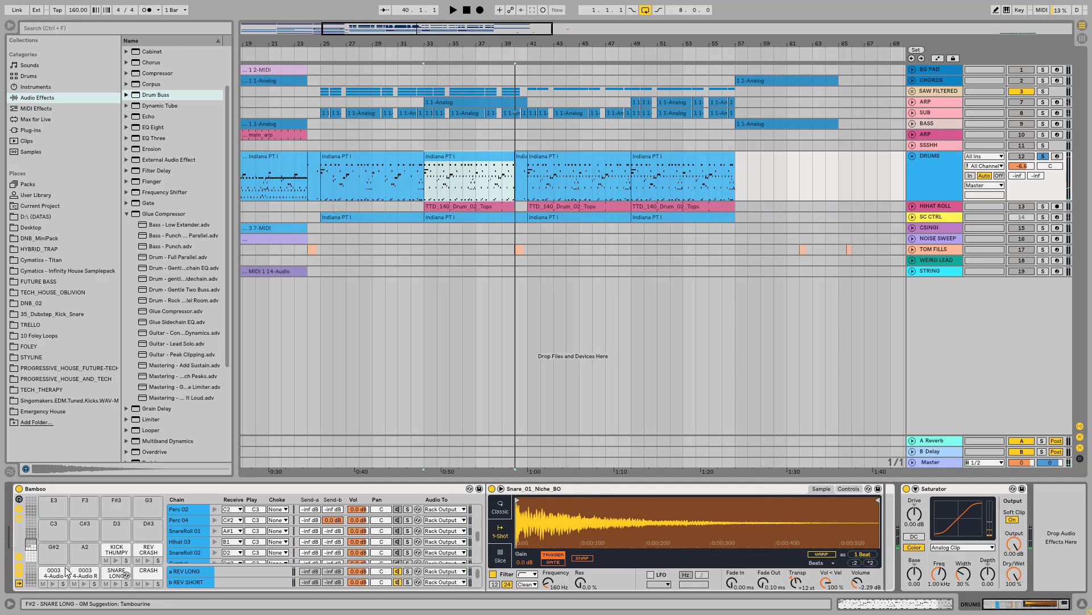
- Solo the SNARE LONG pad instead of Snare 01, listen to it in the drum clip, and stop playback
{"action": "left_click", "coordinate": [31, 554]}
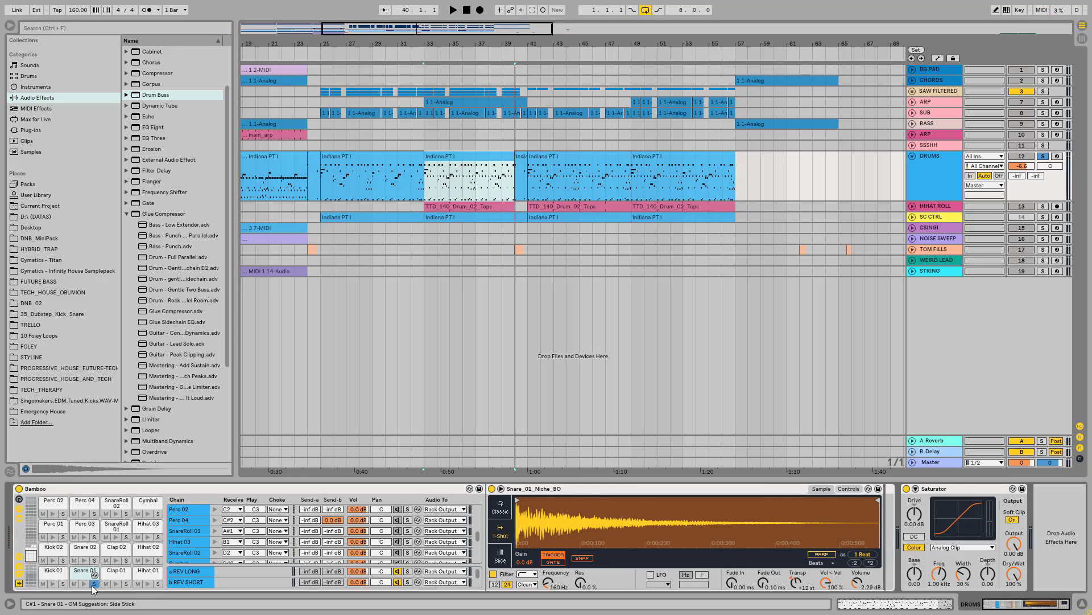
{"action": "scroll", "coordinate": [91, 575], "scroll_direction": "up", "scroll_amount": 4}
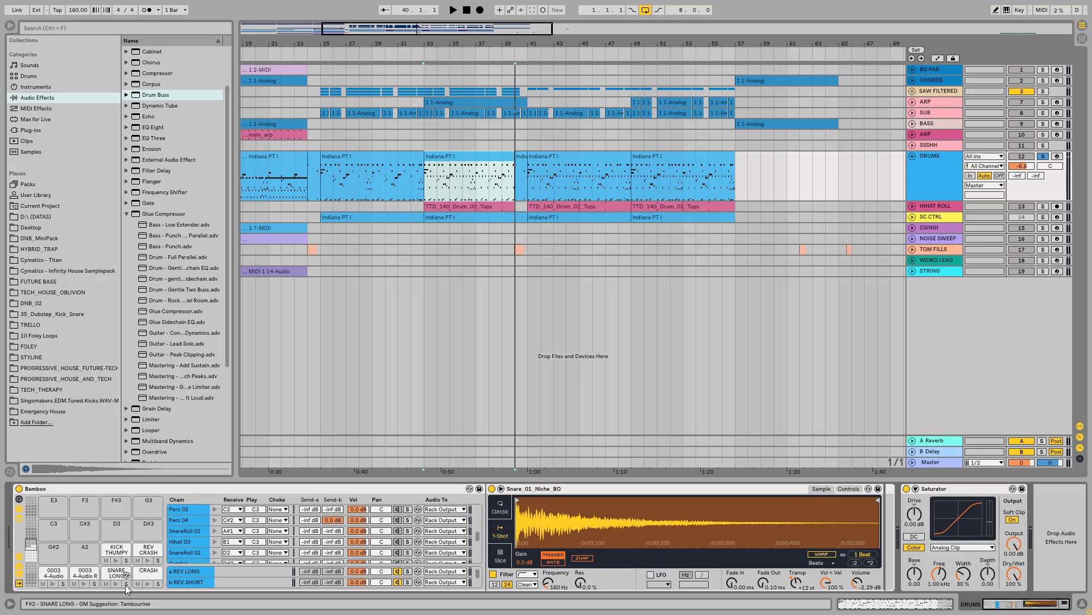
{"action": "scroll", "coordinate": [125, 585], "scroll_direction": "down", "scroll_amount": 4}
{"action": "key", "text": "space"}
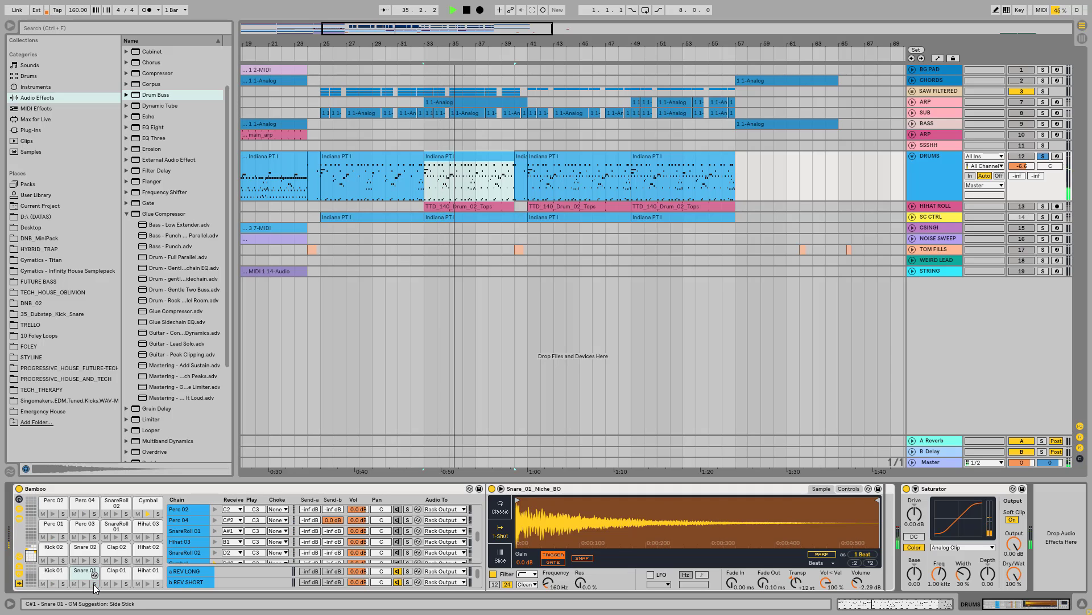
{"action": "scroll", "coordinate": [108, 584], "scroll_direction": "up", "scroll_amount": 4}
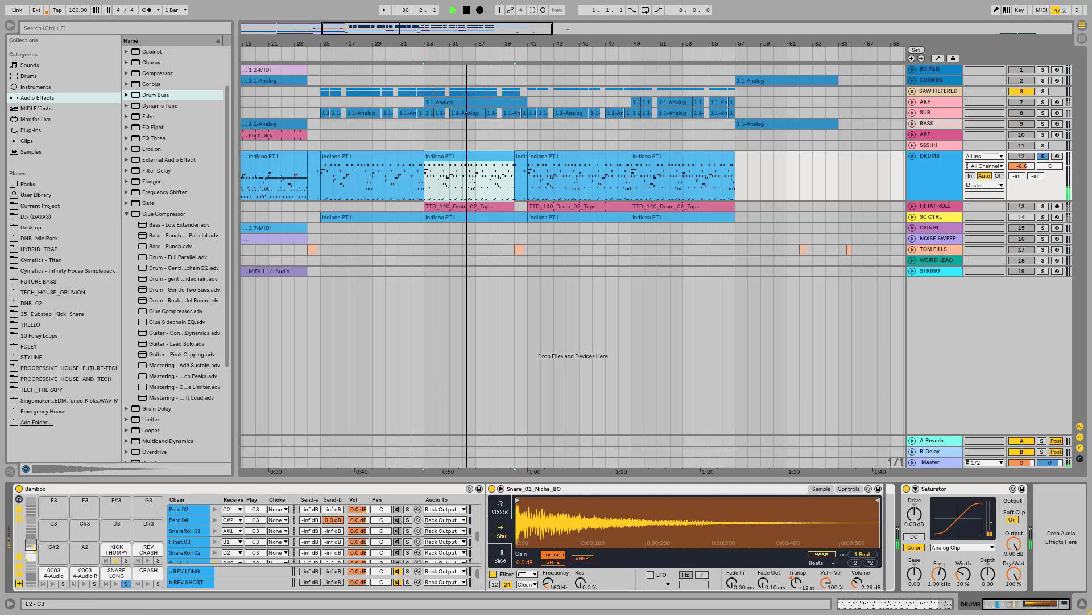
{"action": "left_click", "coordinate": [126, 583]}
{"action": "key", "text": "space"}
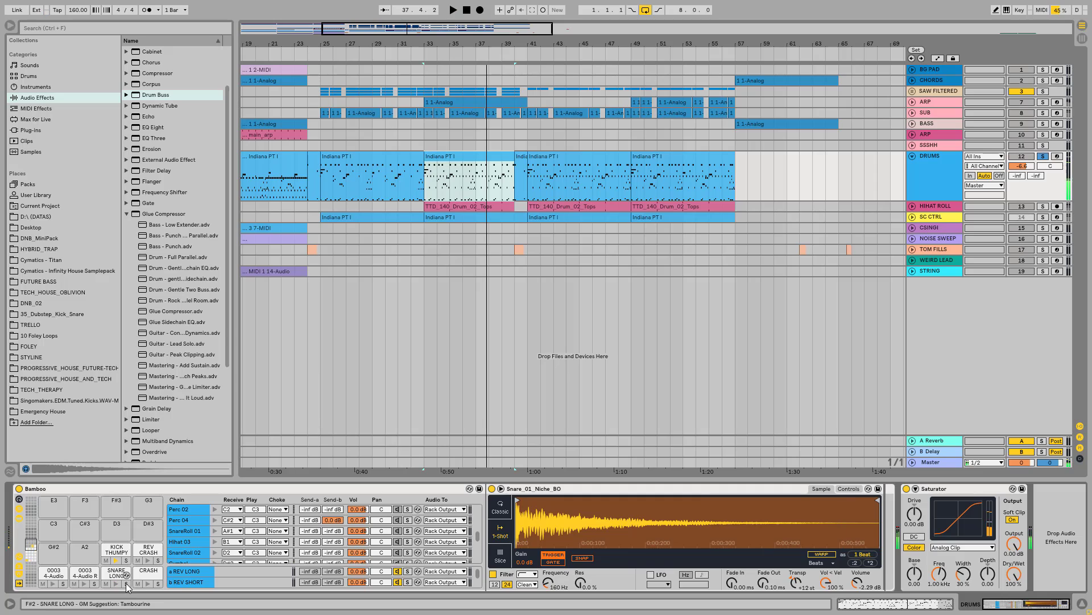